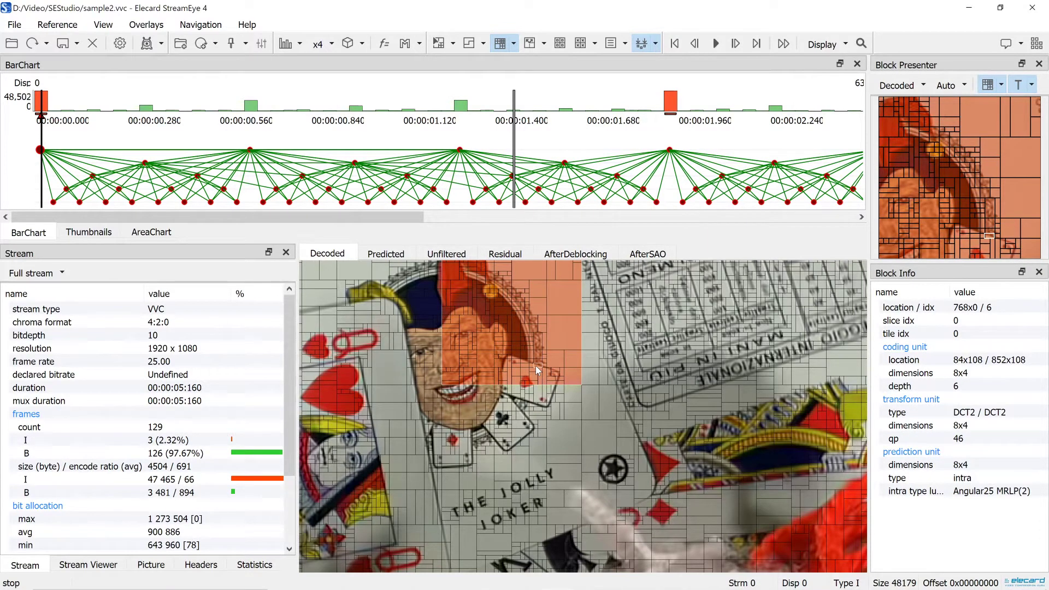
Scroll the sample1.ts packet list, collapse P Frame #72 and select the H264 SEI picture-timing packet.
mouse_move(539, 182)
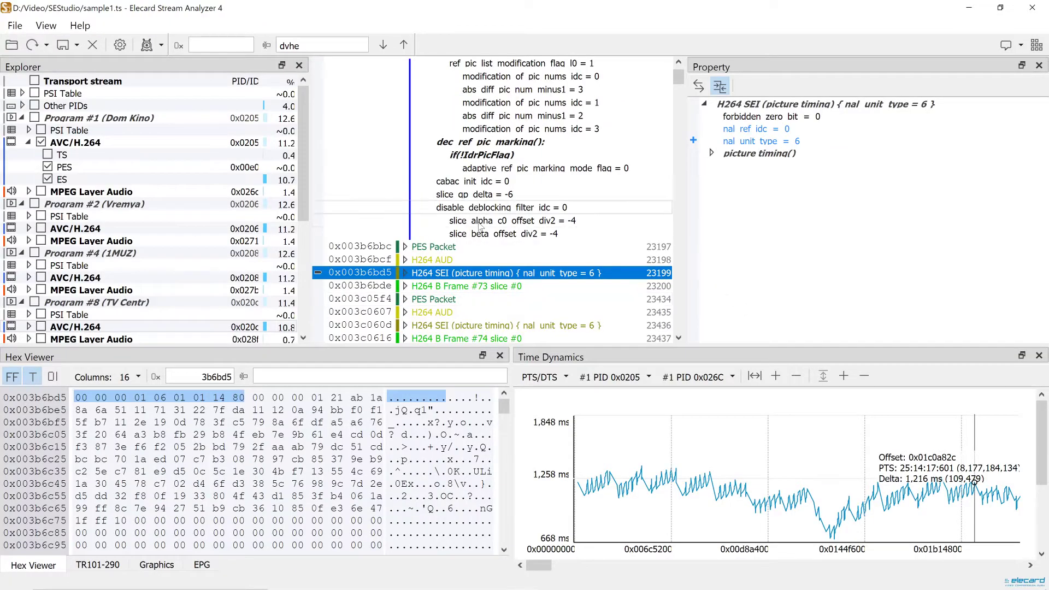
scroll(471, 266, "up", 3)
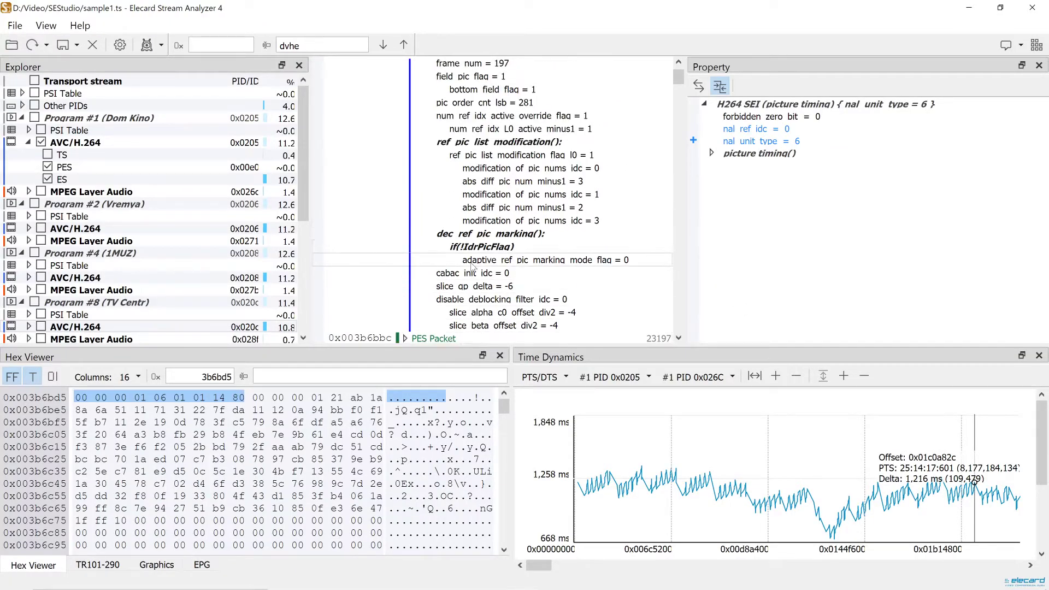
scroll(471, 266, "up", 5)
left_click(405, 168)
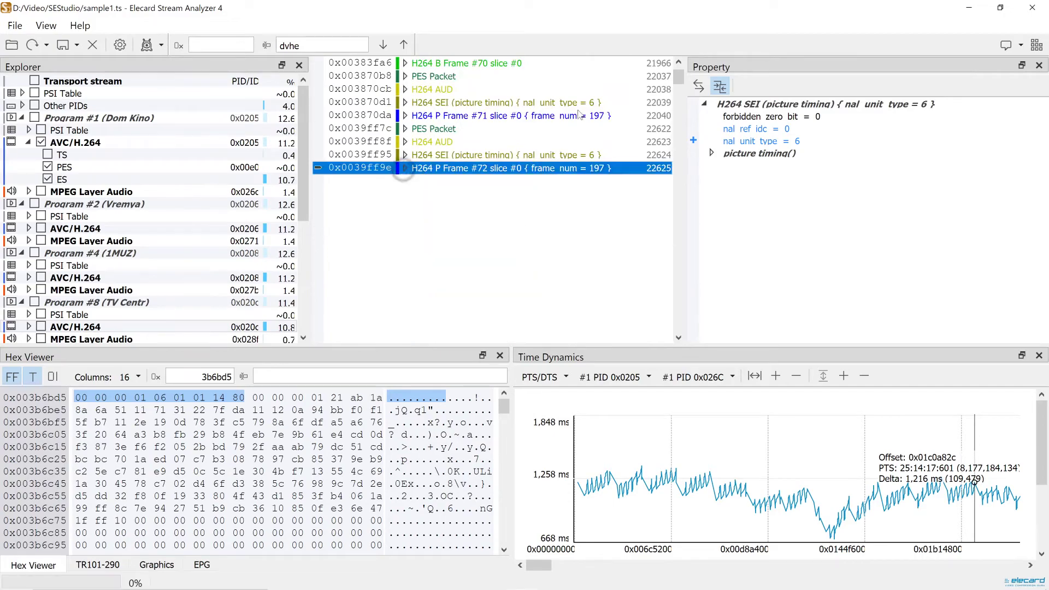
left_click(579, 103)
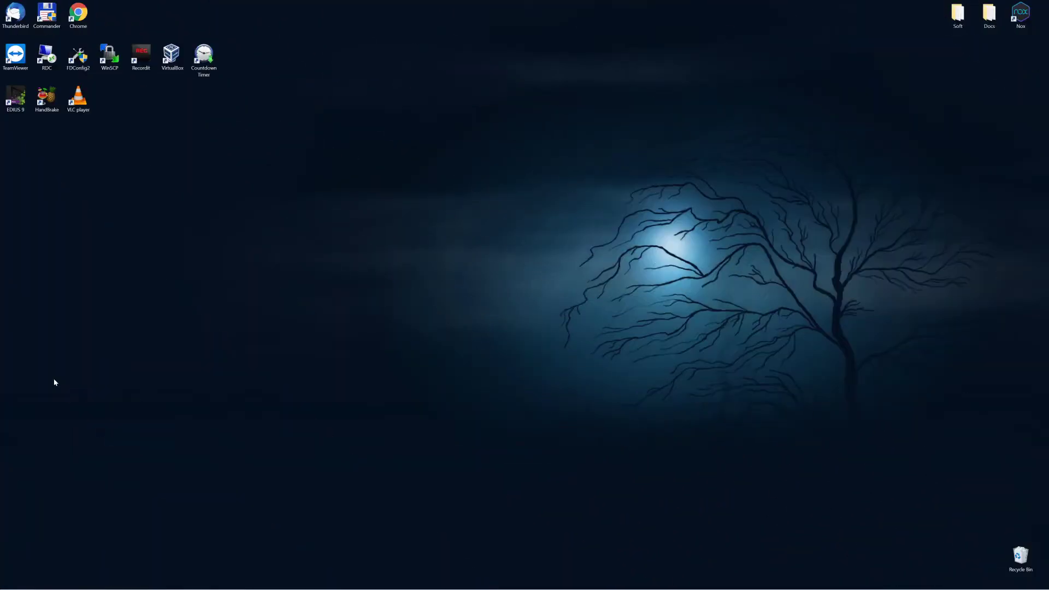
Start Command Prompt and change into c:\Program Files\Elecard\Elecard StreamEye 4.6.
key("super+r")
type("cm")
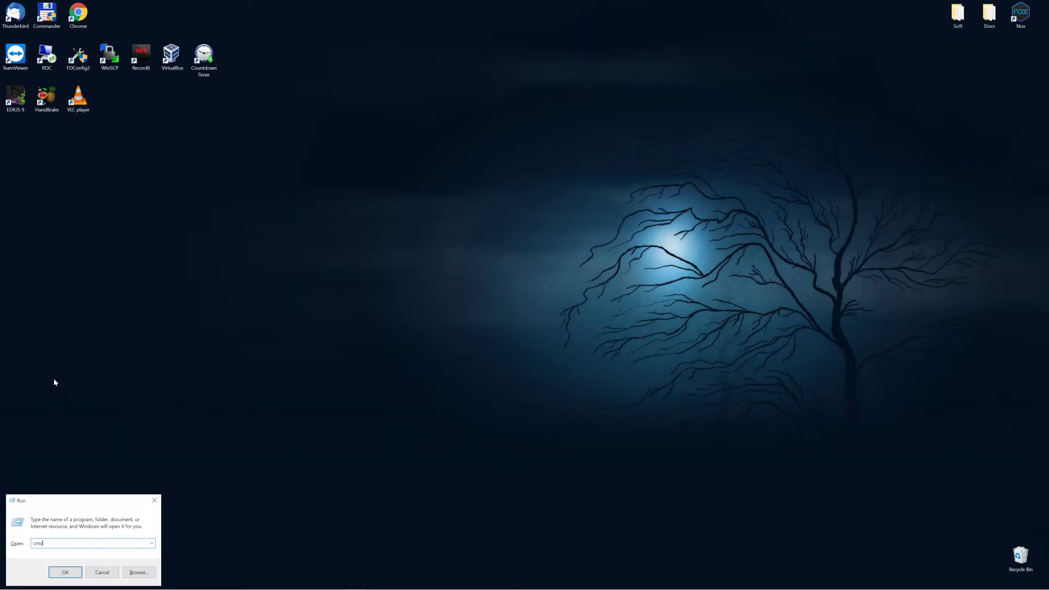
key("Return")
type("cd c:\\pr")
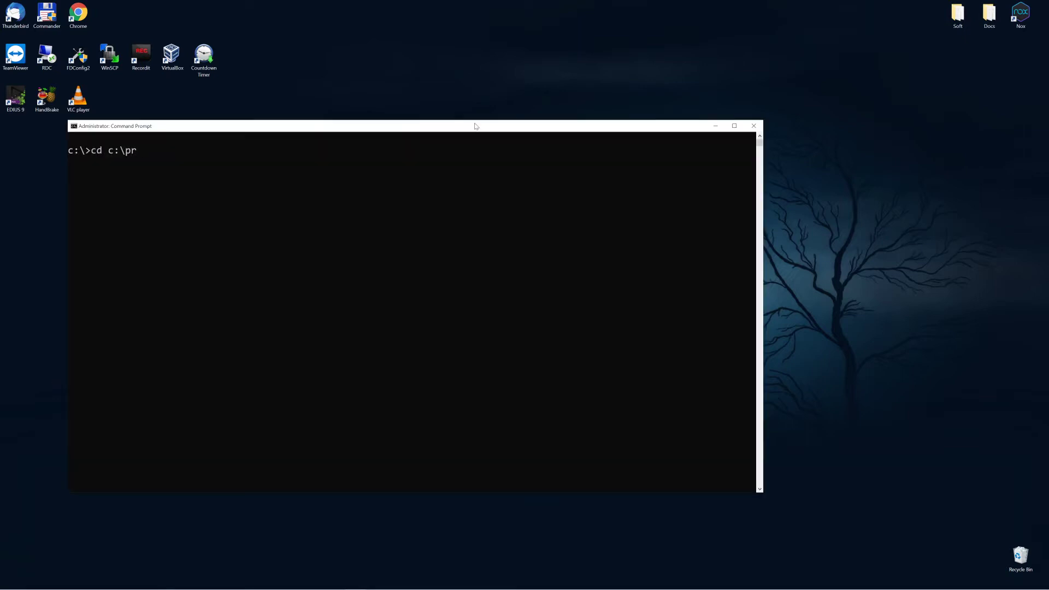
key("Tab")
type("\\Ele")
key("Tab")
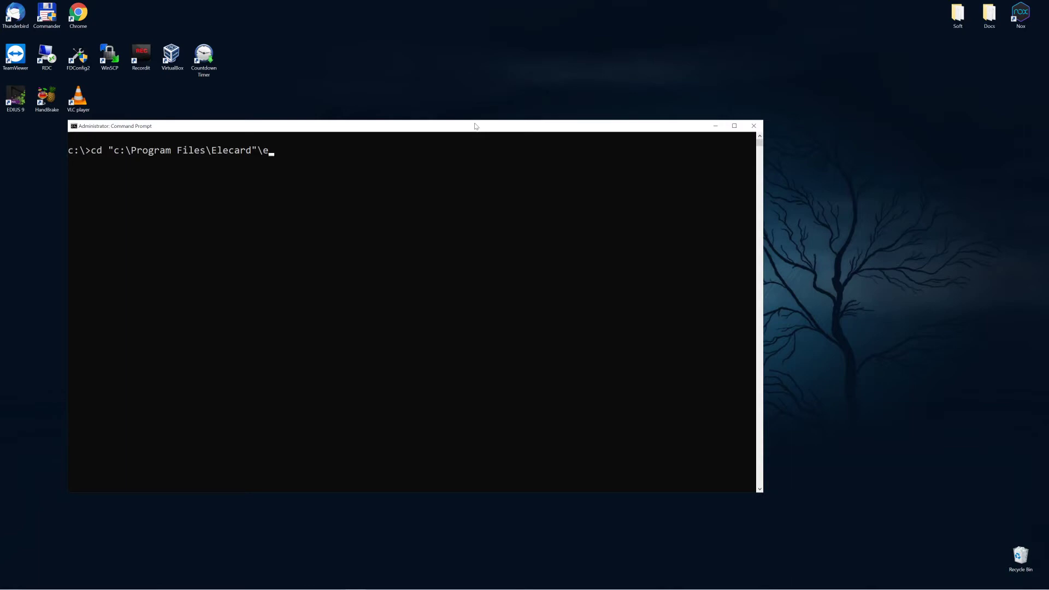
type("\\e")
key("Tab")
key("Return")
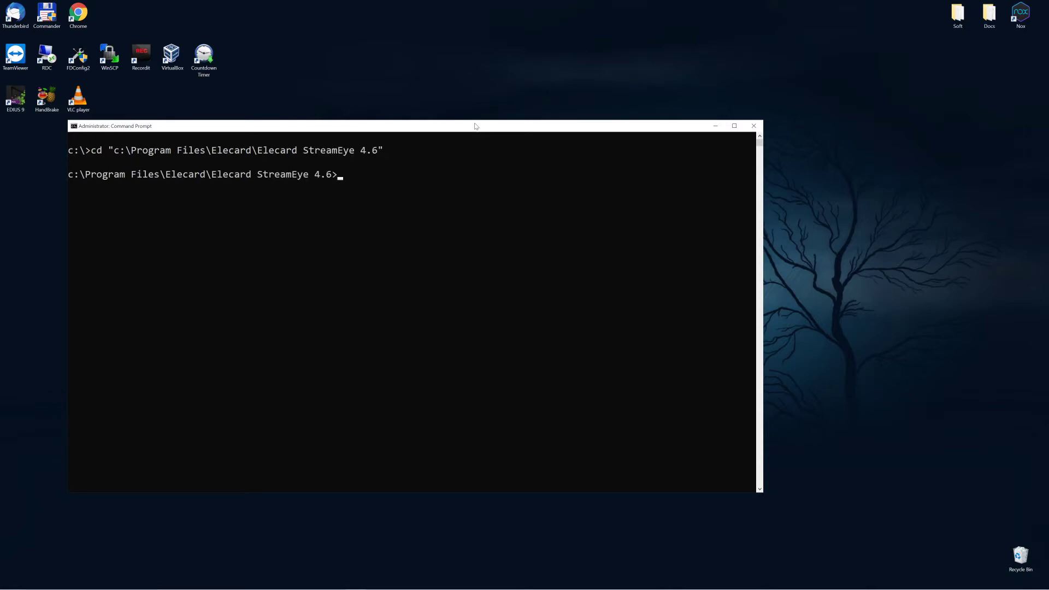
Run SEyeConsole.exe to display its usage help.
type("SEye")
key("Tab")
key("Return")
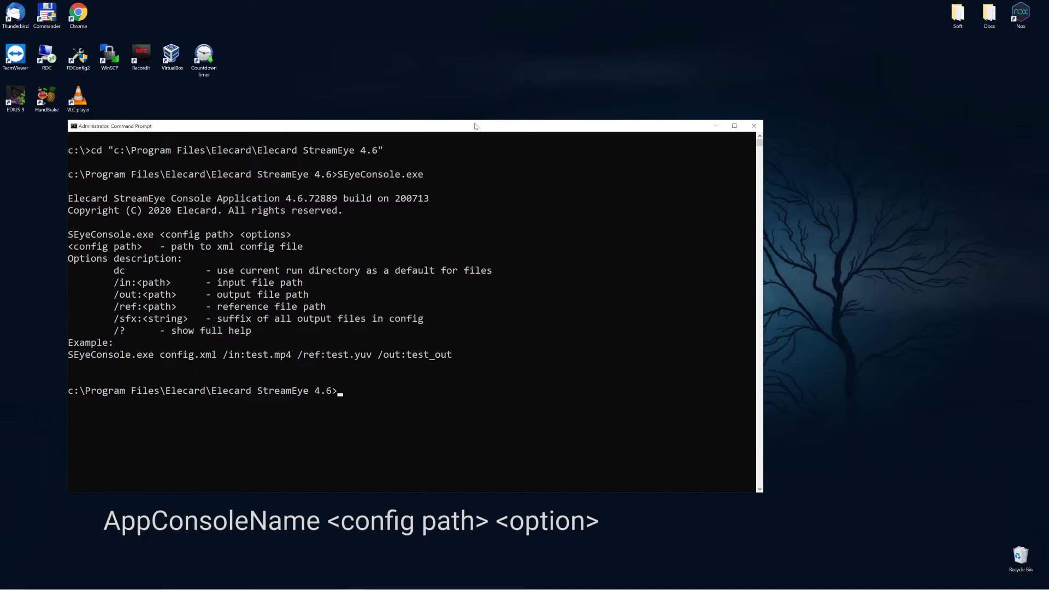
Rerun SEyeConsole.exe with /? to list the full help and XML config template.
key("Up")
type("/?")
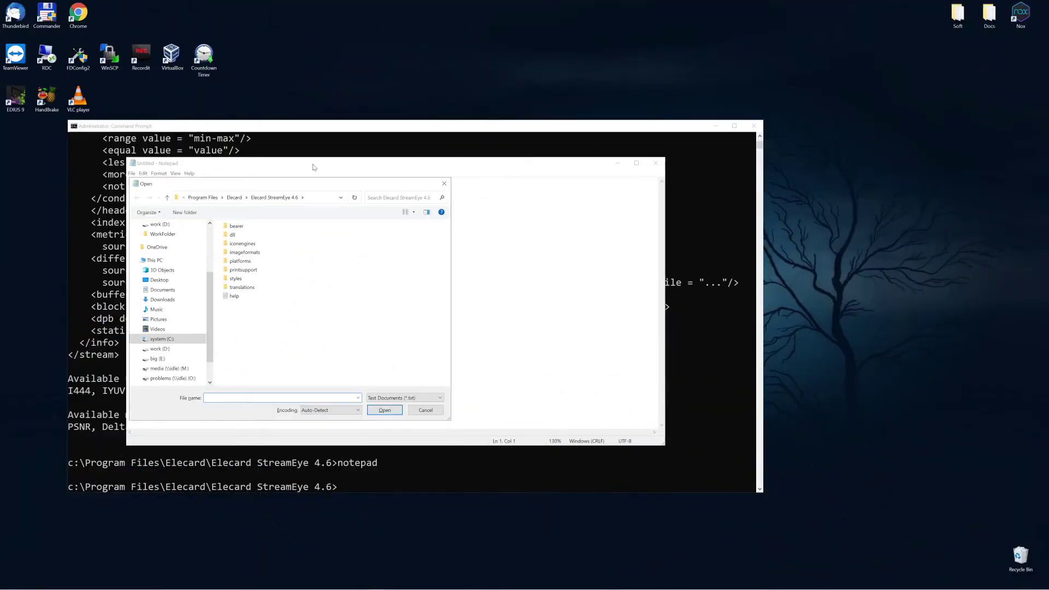
Open config.xml in Notepad from the StreamEye folder.
type("con")
key("Down")
key("Return")
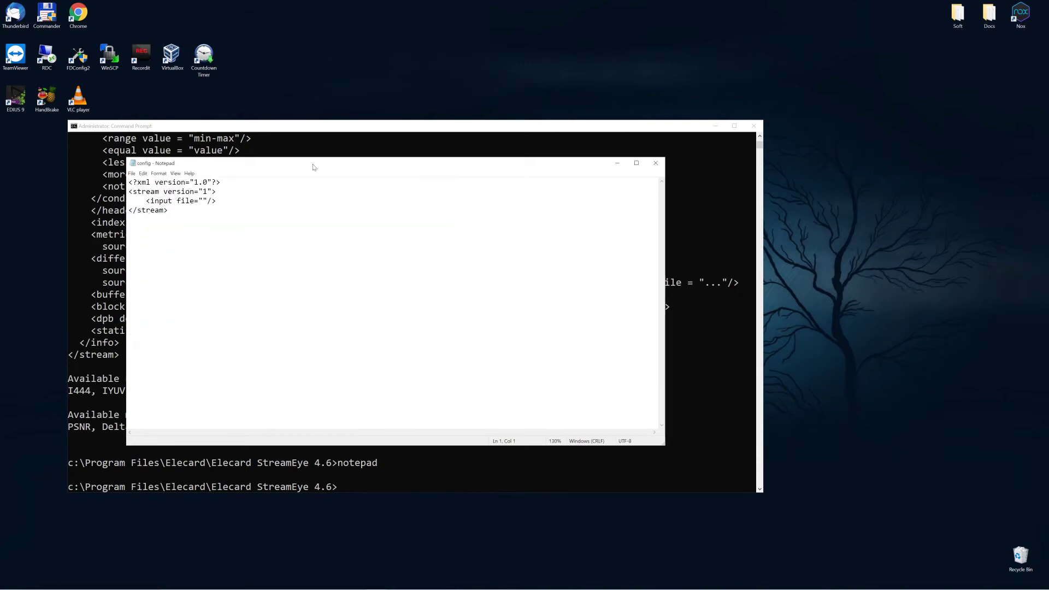
Add an <info> section below the input line with <stream distribution="on" />.
key("Down")
key("Down")
key("End")
key("Return")
type("<info>")
key("Return")
key("Tab")
type("<stream distribution=\"on\" />")
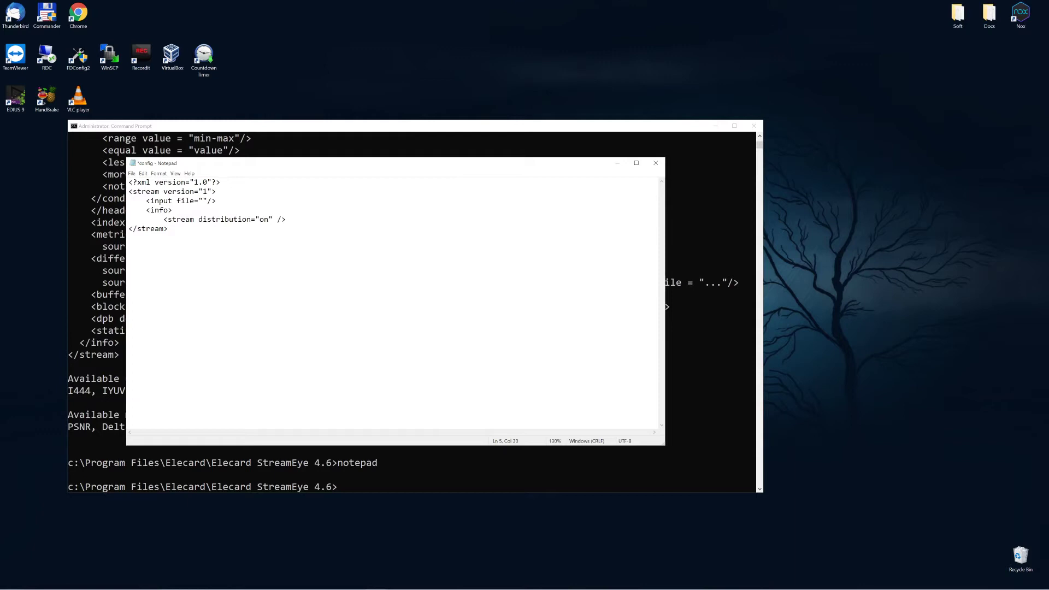
Add the picture distribution="on" line, close </info>, and save config.xml.
key("Return")
key("Tab")
type("<picture distributi")
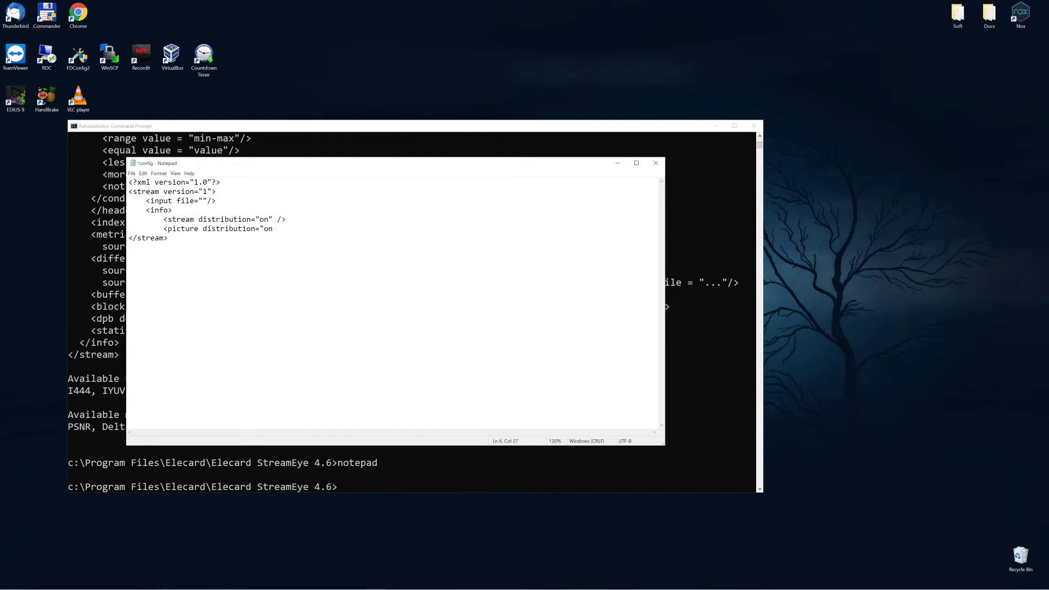
key("Return")
type("</info>")
key("ctrl+s")
left_click(337, 127)
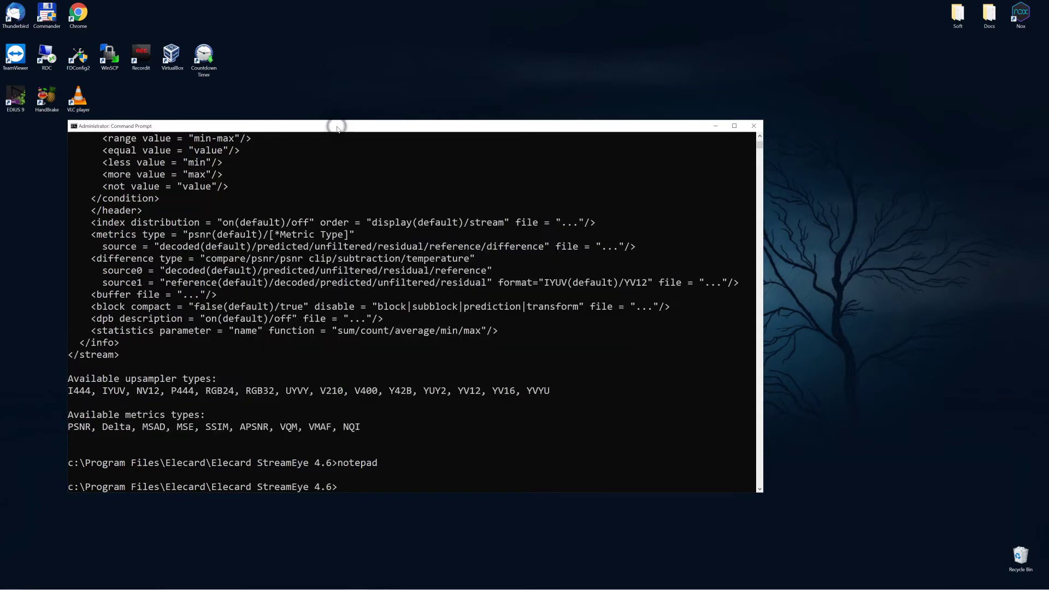
Run SEyeConsole.exe on se_sample1.265 outputting to d:\video\sestudio\, then open se_sample1.265.info in Notepad.
type("SEyeConsole.exe /in:d:\\video\\s")
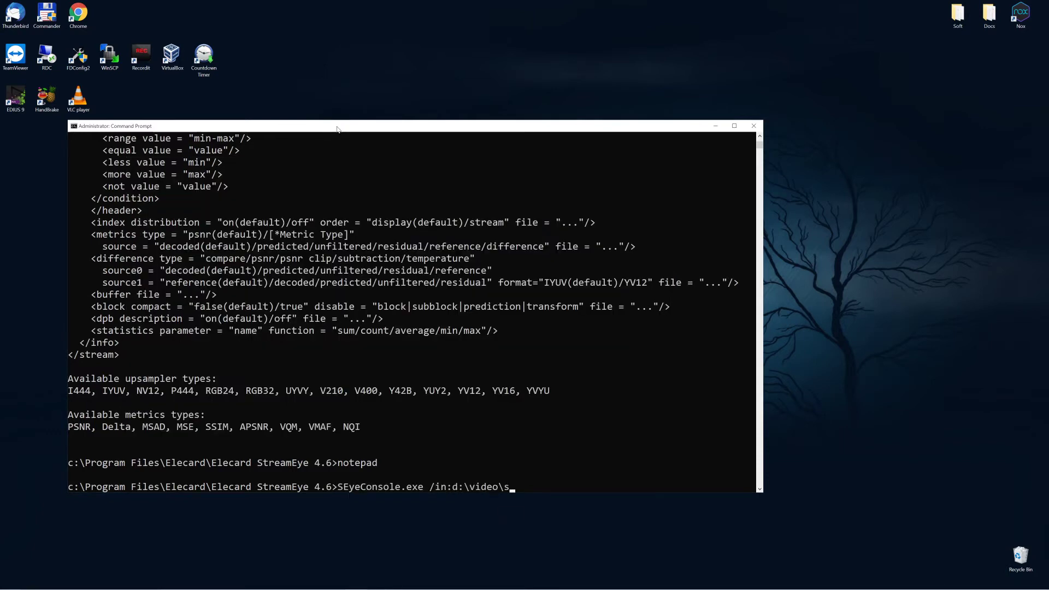
type("estudio\\se_sample1.265 /o")
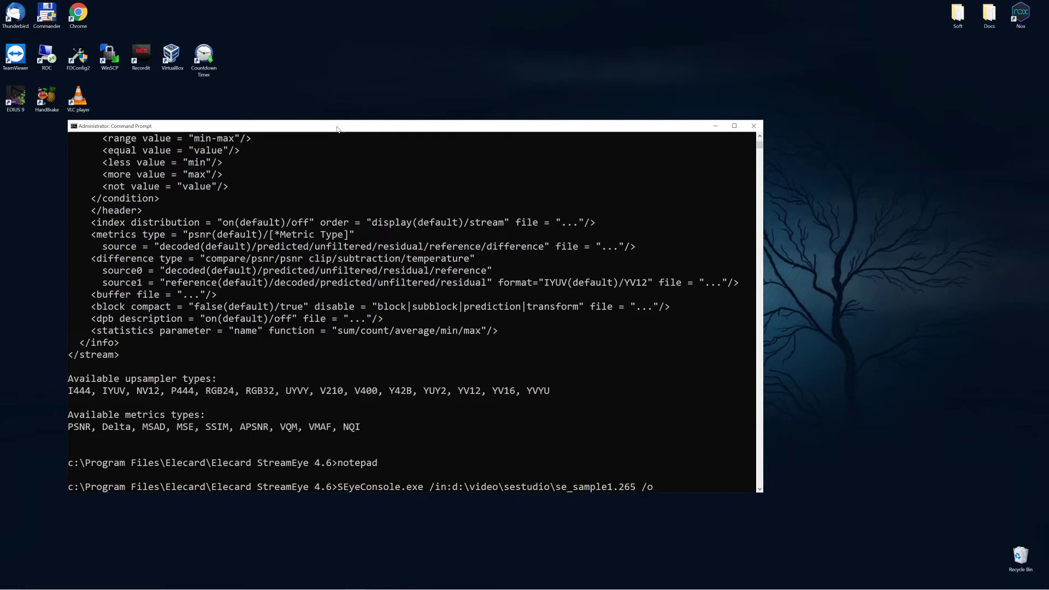
type("ut:d:\\video\\sestudio\\")
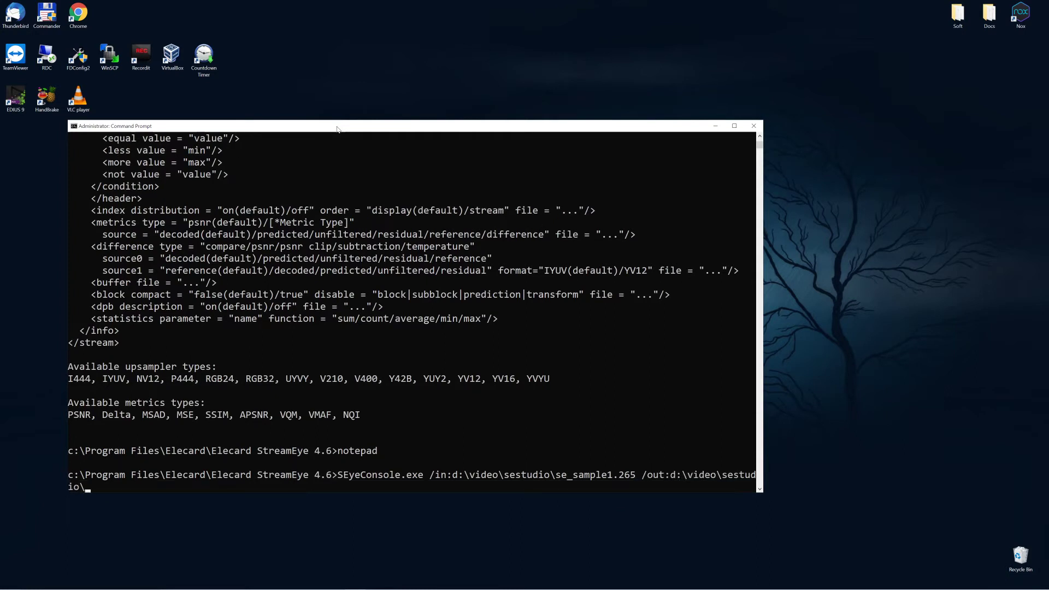
key("Return")
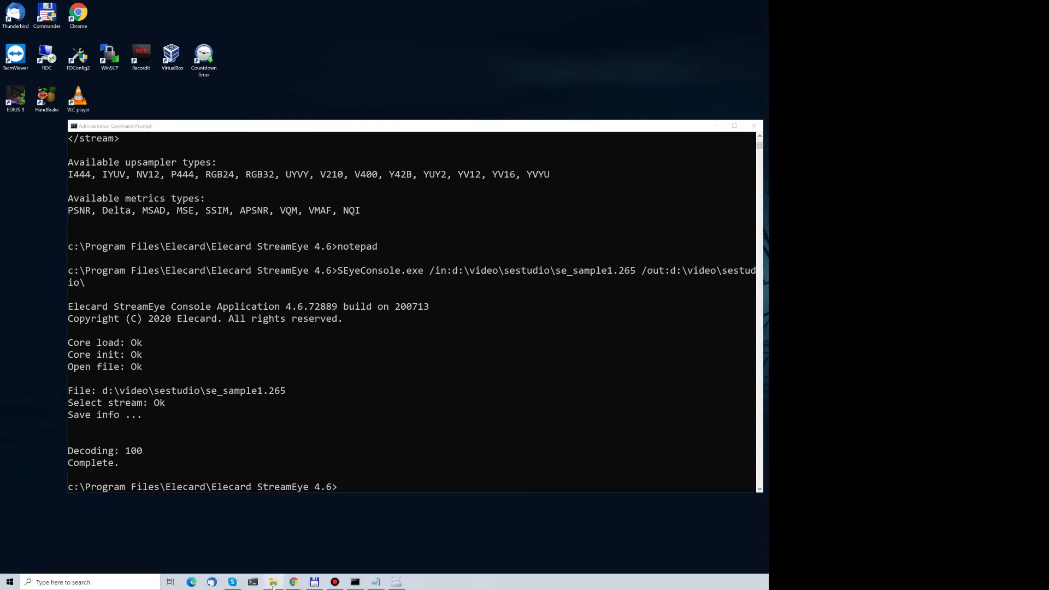
left_click(272, 584)
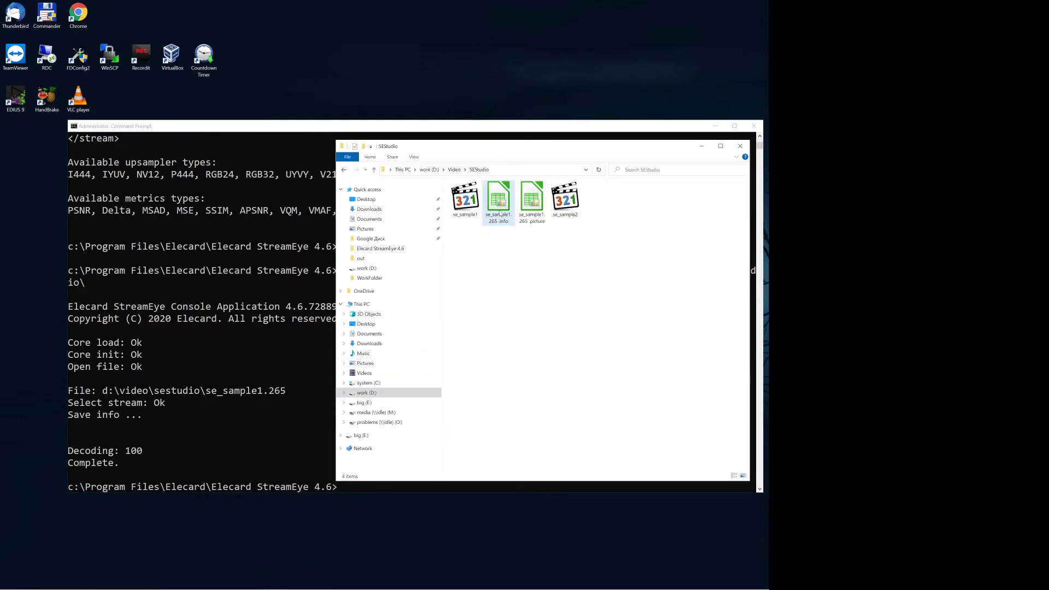
right_click(500, 206)
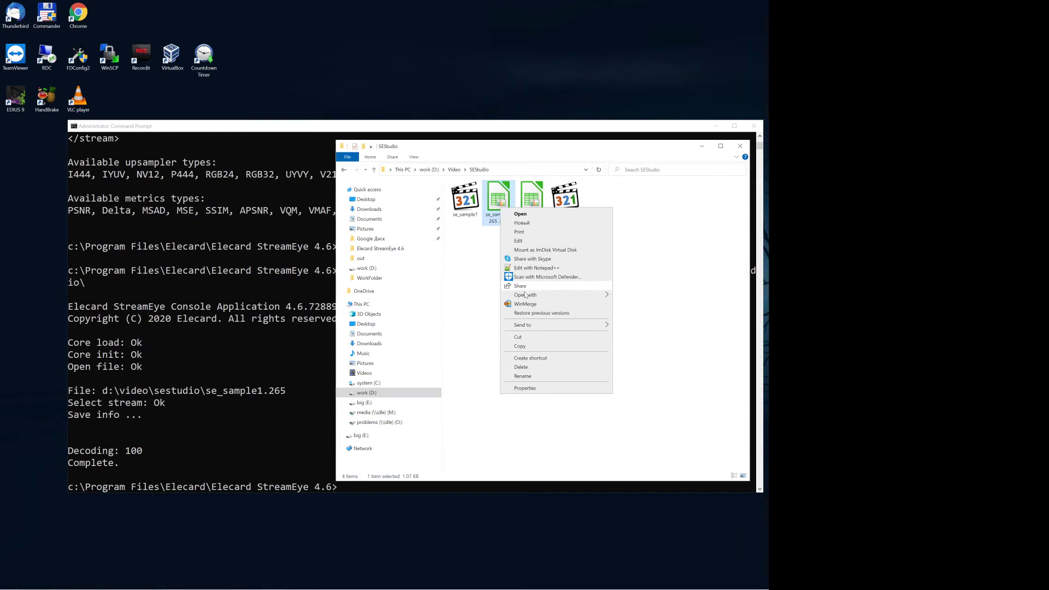
mouse_move(523, 295)
left_click(631, 304)
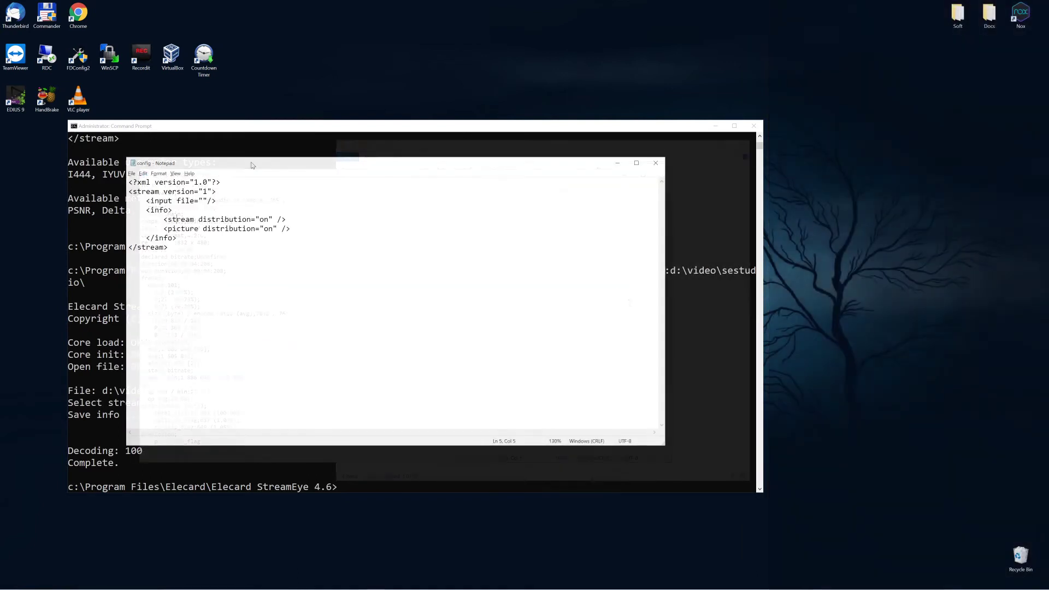
Swap the distribution lines for a <header level="parameter"> block with an IDR_W_RADL substring condition, and save.
key("shift+Down")
key("shift+End")
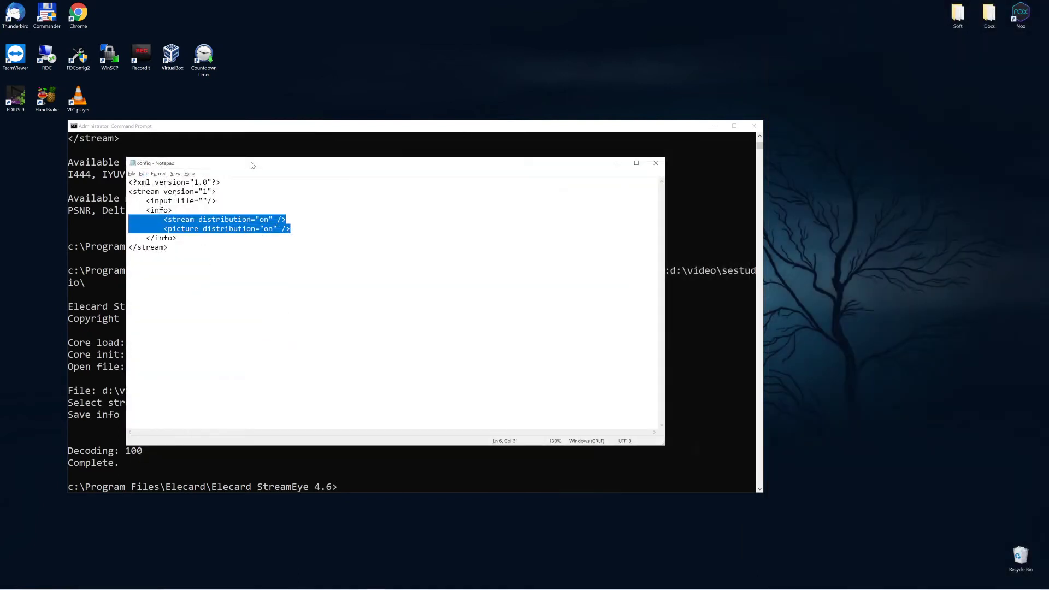
key("Delete")
type("<header level=\"parameter\">")
key("Return")
key("Tab")
key("Tab")
type("<")
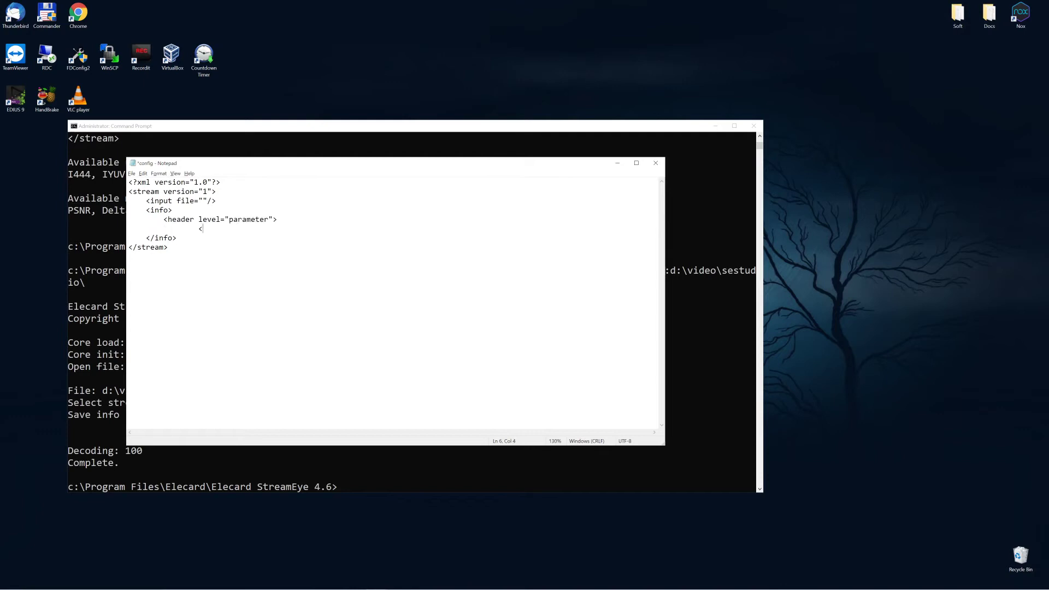
type("condition parameter=\"IDR_W_RADL\" comp")
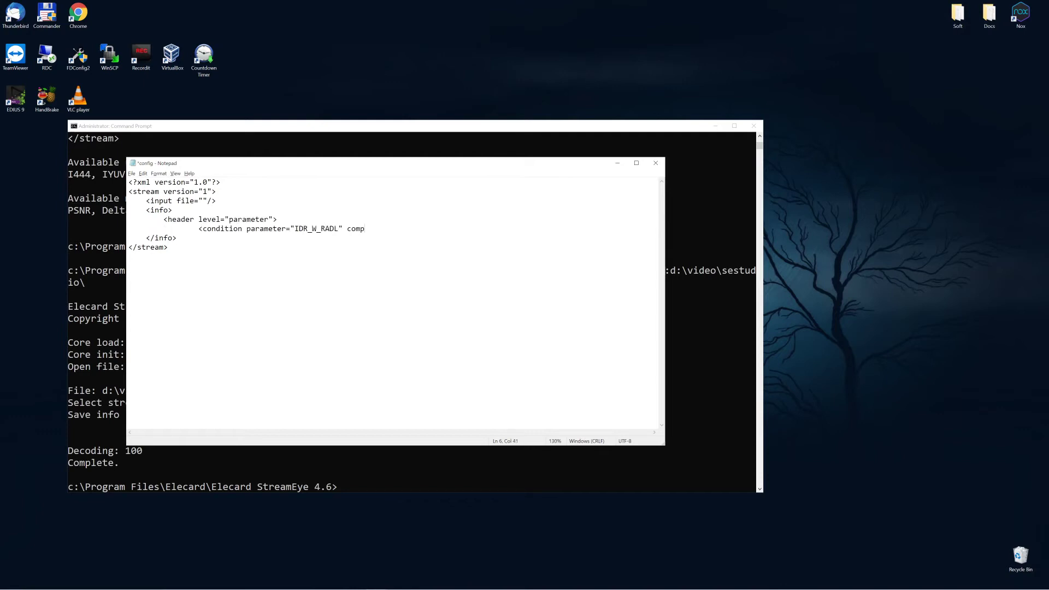
type("arison=\"substring\"/>")
key("Return")
key("Tab")
type("</header>")
key("ctrl+s")
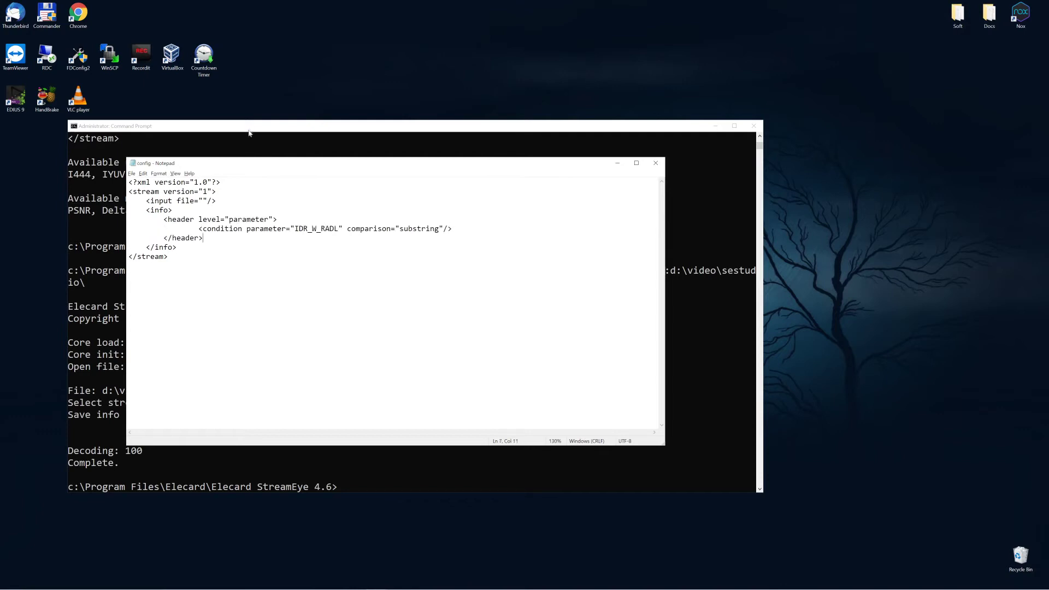
left_click(249, 131)
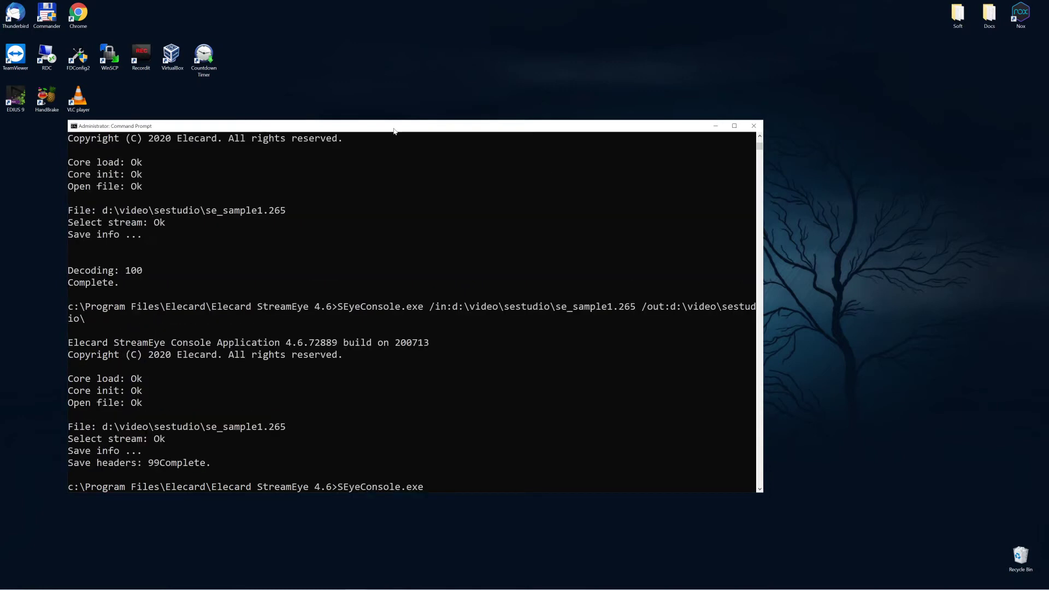
Run SEyeConsole.exe on d:\video\sestudio\se_sample2.265 with output to d:\video\sestudio\.
type("/in:d:\\video\\sestudio\\se_sample2.265")
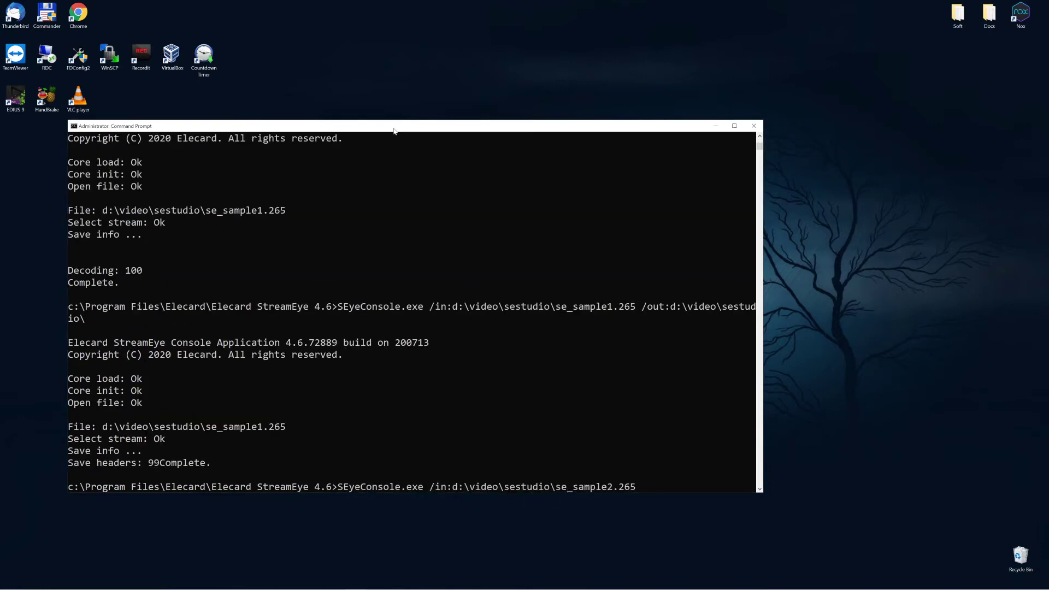
type(" /out:d:\\video\\sestudio\\")
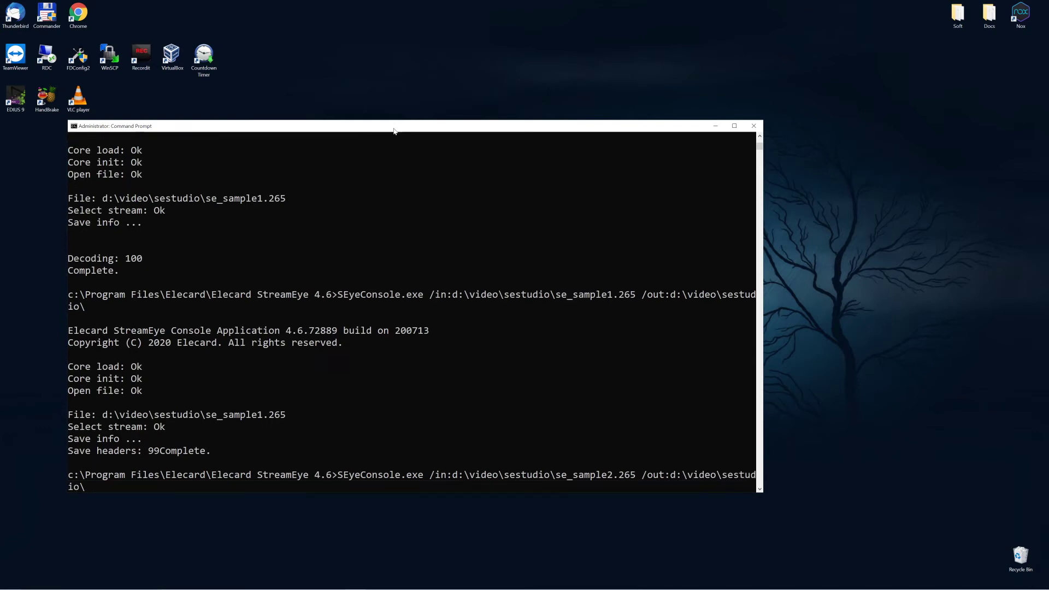
key("Return")
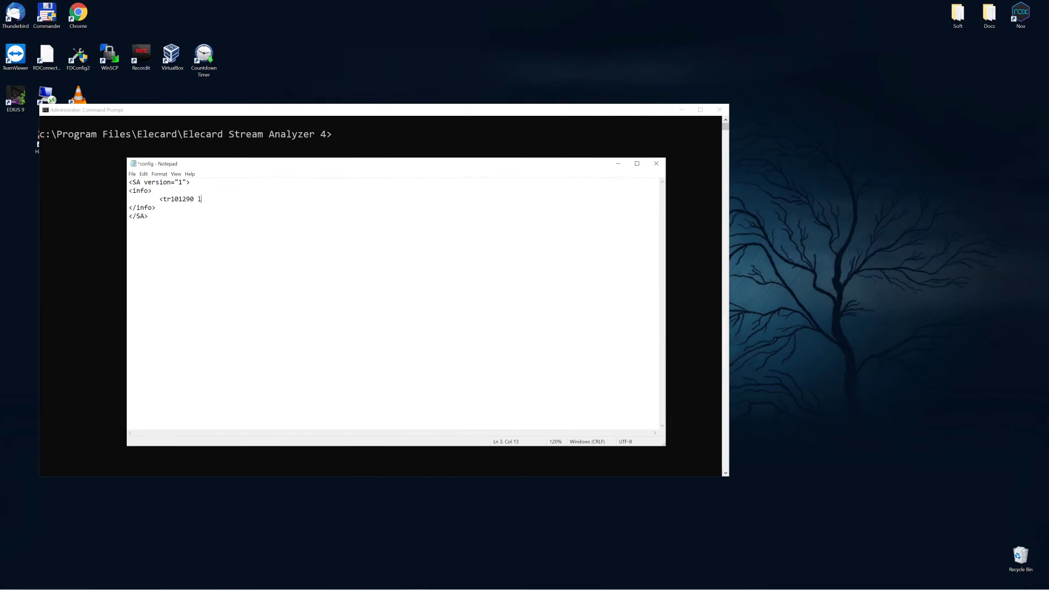
Add an <output storage="union" separator=";"> line under tr101290 and save the SA config.
key("Return")
key("Tab")
type("<output storage=\"union\" separato")
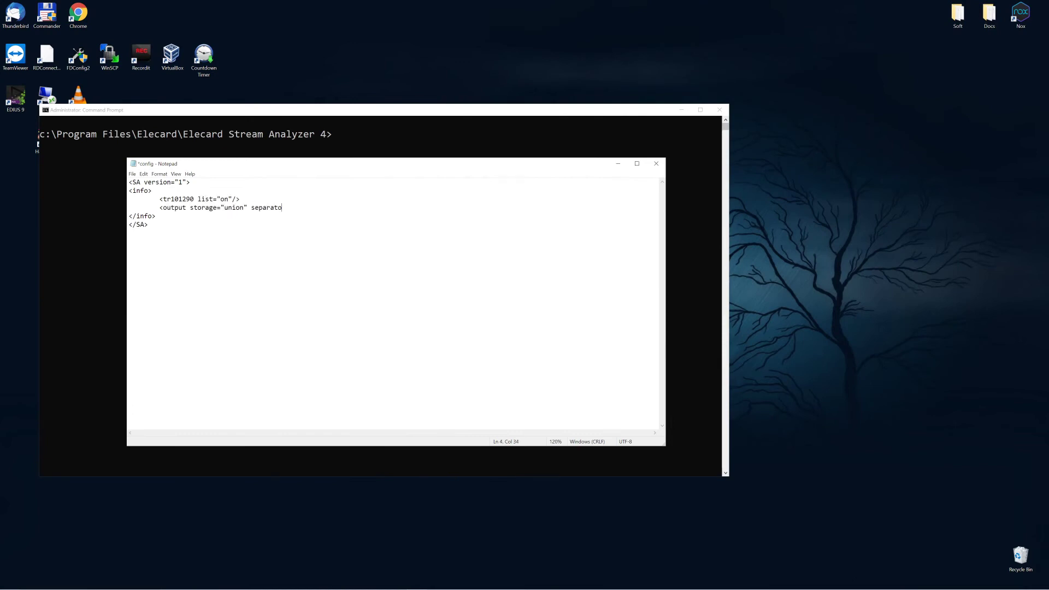
type("r=\";\" delimiter=\"/")
key("ctrl+s")
Run SAConsole.exe on d:\video\sestudio\sa_sample1.ts and scroll through the results.
left_click(346, 112)
type("SAConsole.exe")
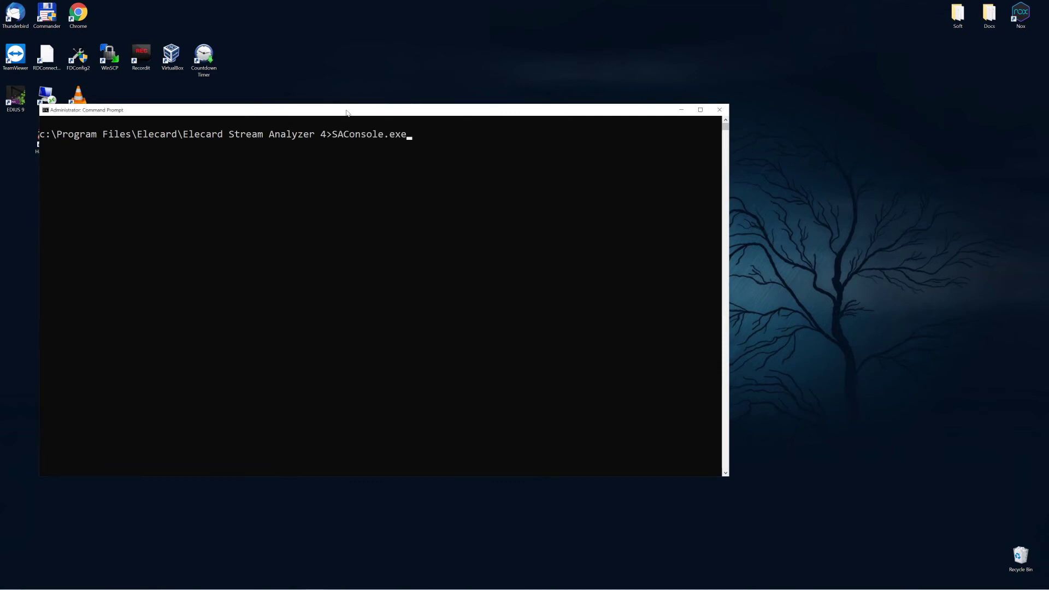
type(" /in:d:\\video\\se")
type("studio\\sa_sample1.ts")
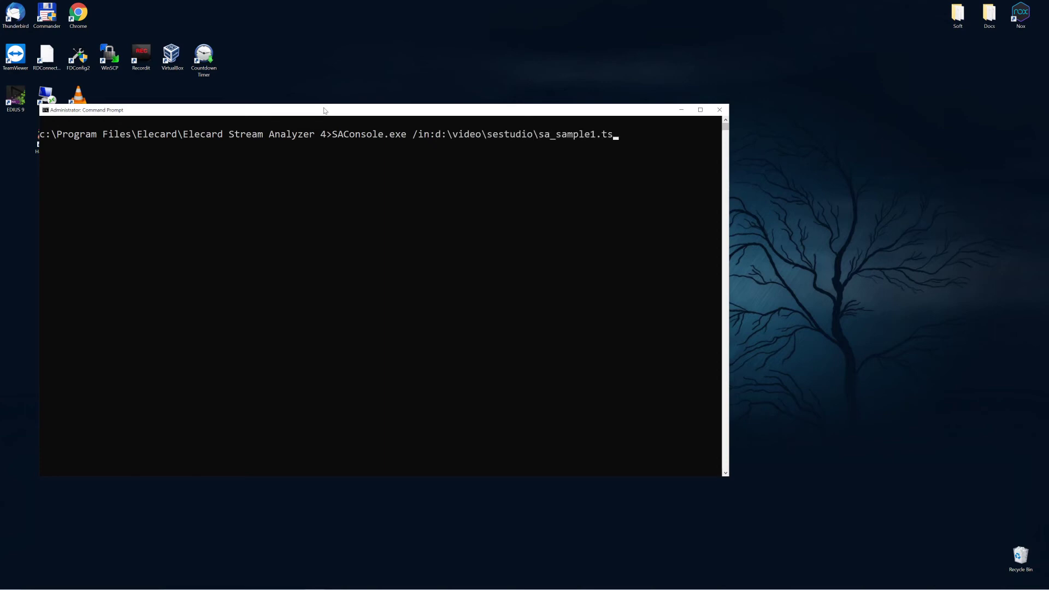
key("Return")
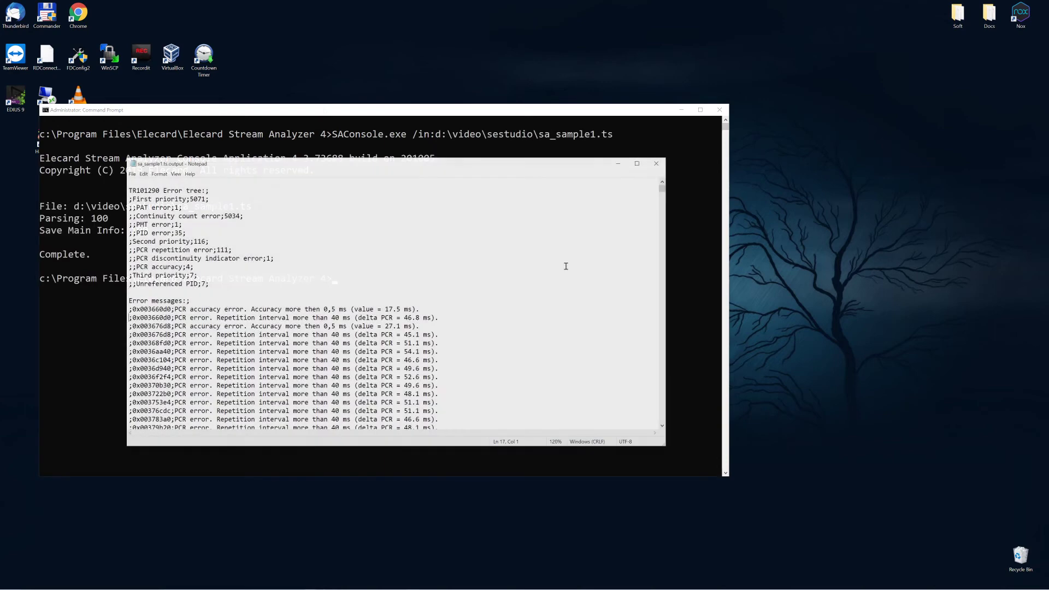
scroll(566, 266, "down", 18)
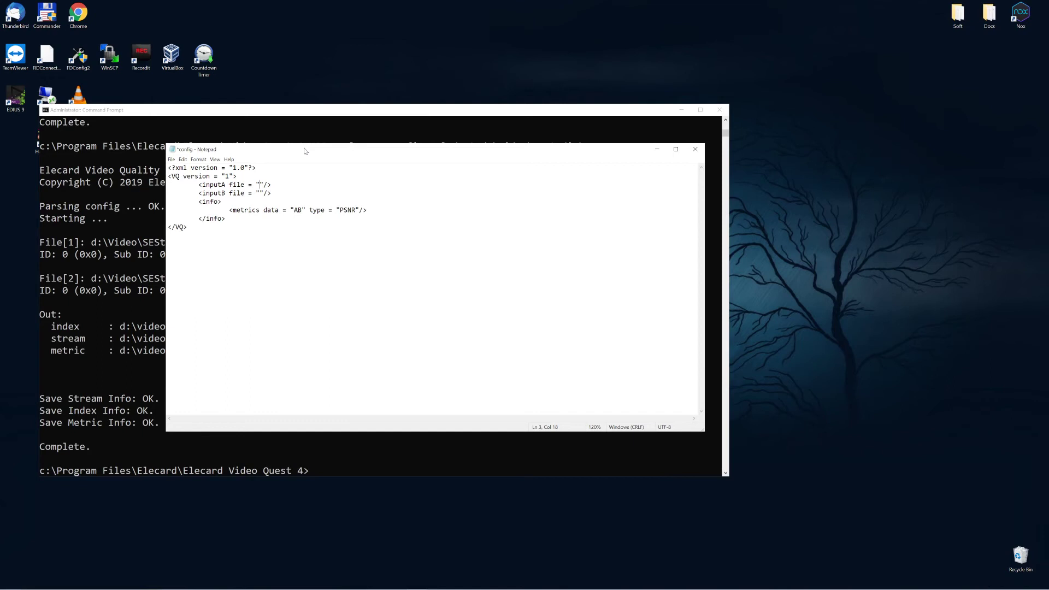
Set inputs A/B to bbb1.265 and bbb2.265, add <stream/> and <index/> entries, and save.
type("d:\\Video\\SEStudio\\bbb1.265\"/> \t<inputB file = \"d:\\Video\\SEStudio\\bb")
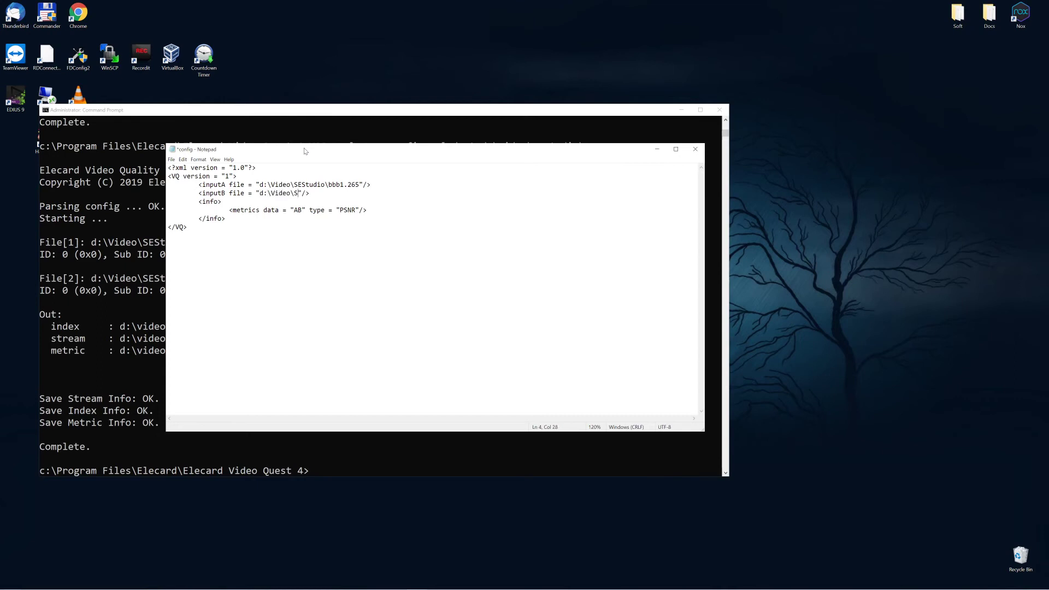
type("b2.265")
key("Return")
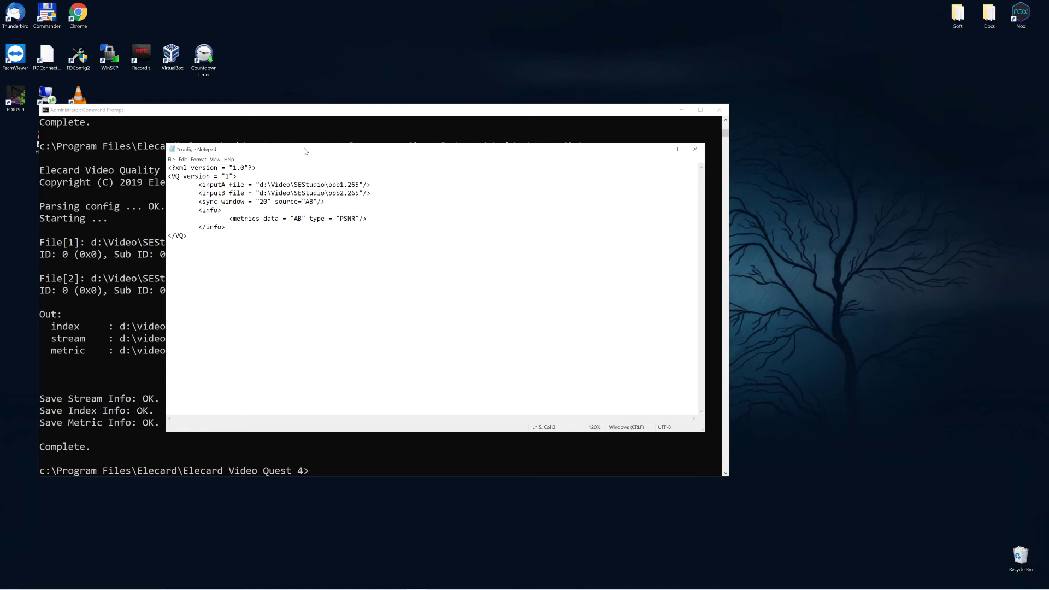
key("Tab")
key("Tab")
type("<stream/>")
key("Return")
key("Tab")
key("Tab")
type("<index/>")
key("ctrl+s")
key("ctrl+Home")
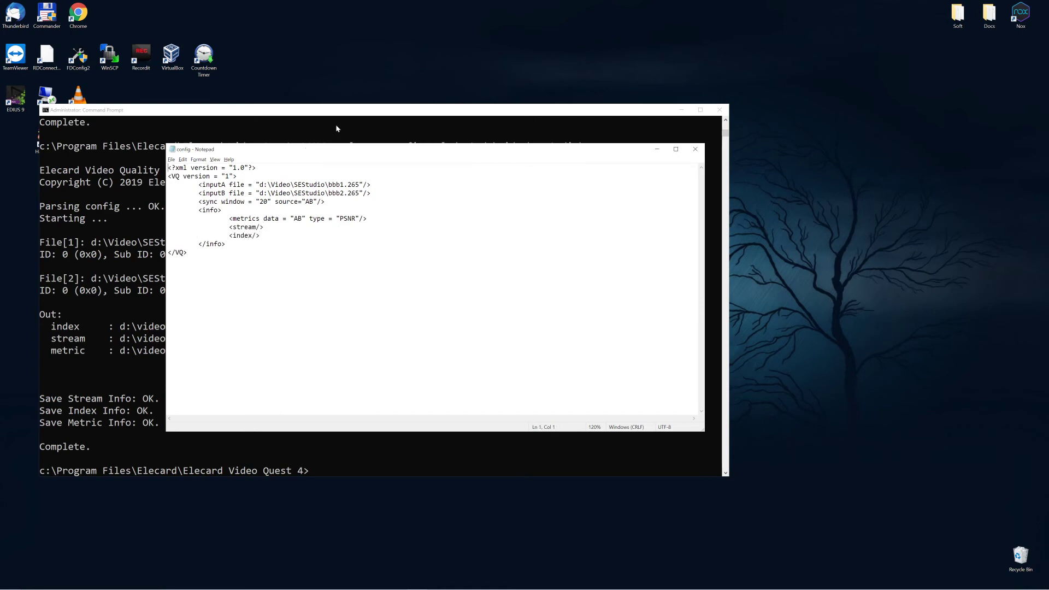
left_click(337, 113)
Rerun VQConsole.exe config.xml /out:d:\video\sestudio\ with the updated config.
key("Up")
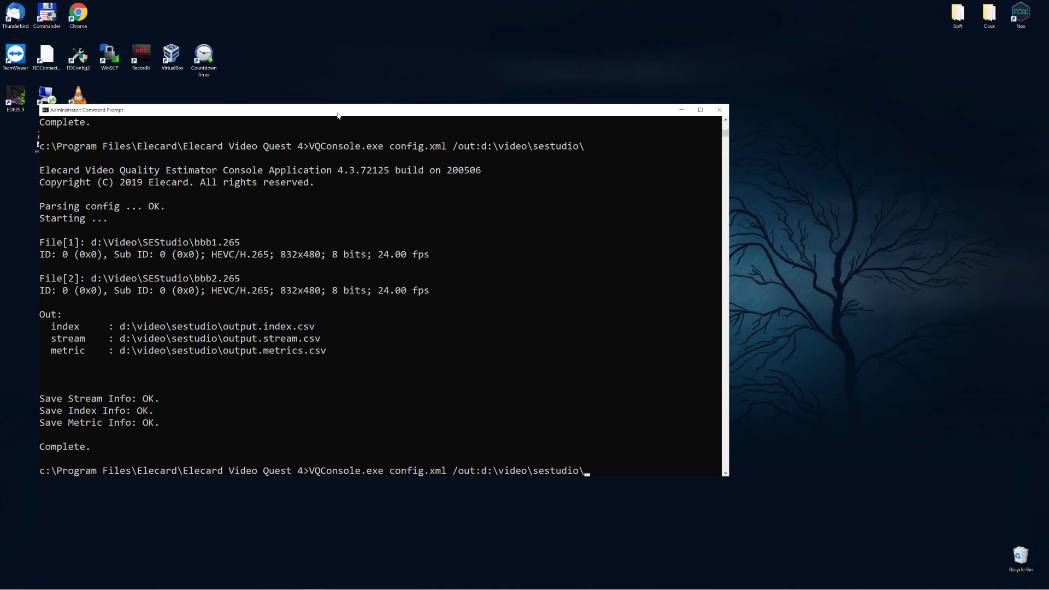
key("Return")
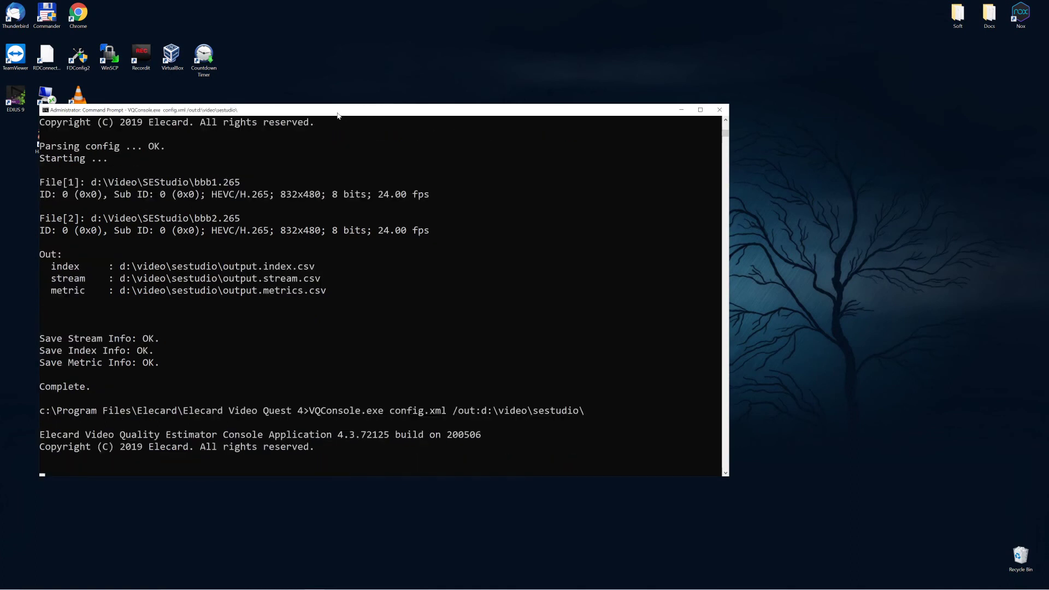